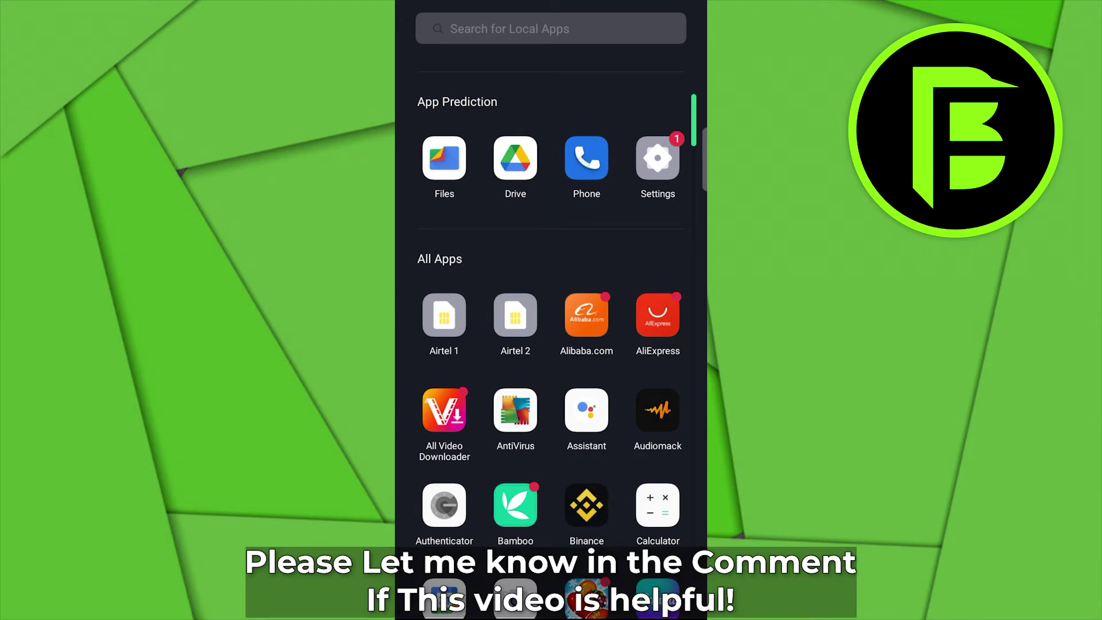
scroll(552, 344, down, 3)
scroll(551, 345, down, 5)
scroll(551, 344, down, 5)
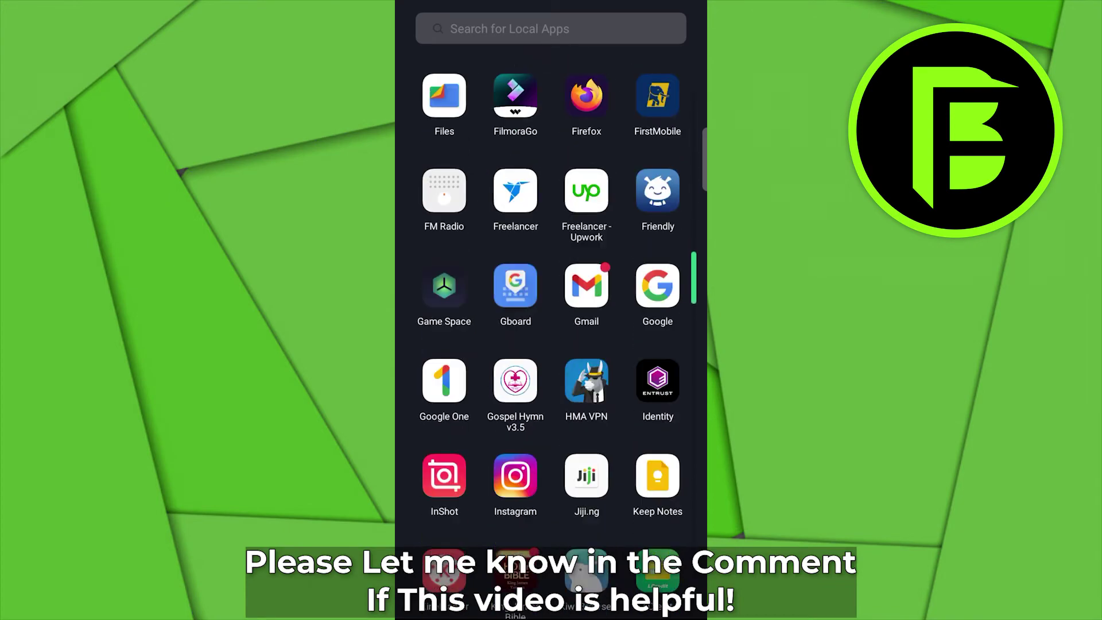
scroll(551, 345, down, 5)
scroll(551, 344, down, 5)
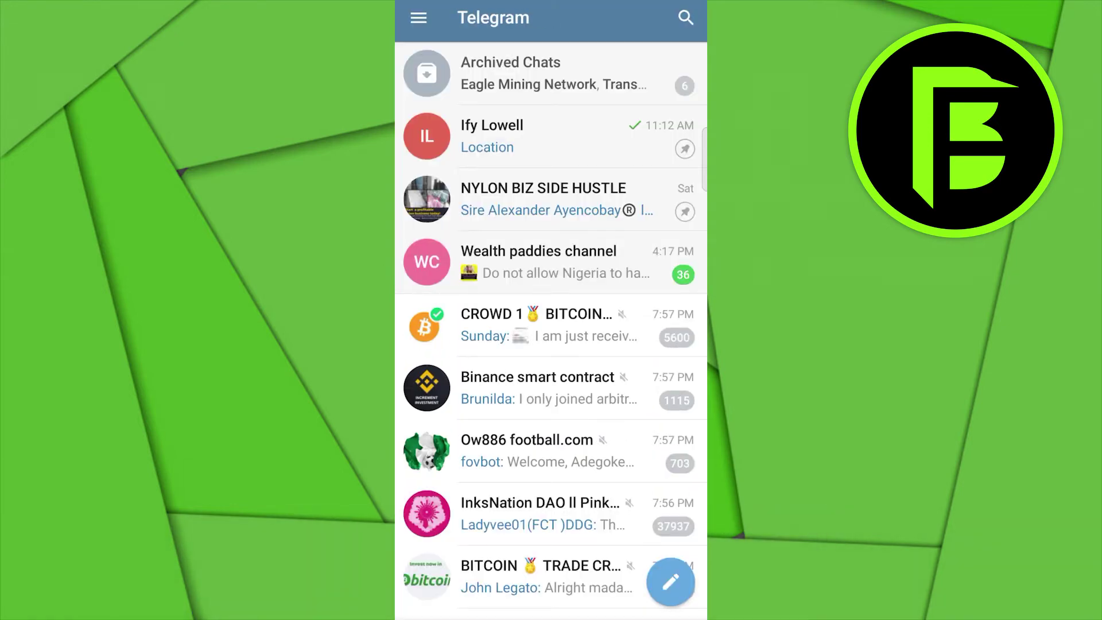
scroll(552, 136, up, 2)
- Open the contact's conversation from the second row of the Telegram chat list
click(551, 136)
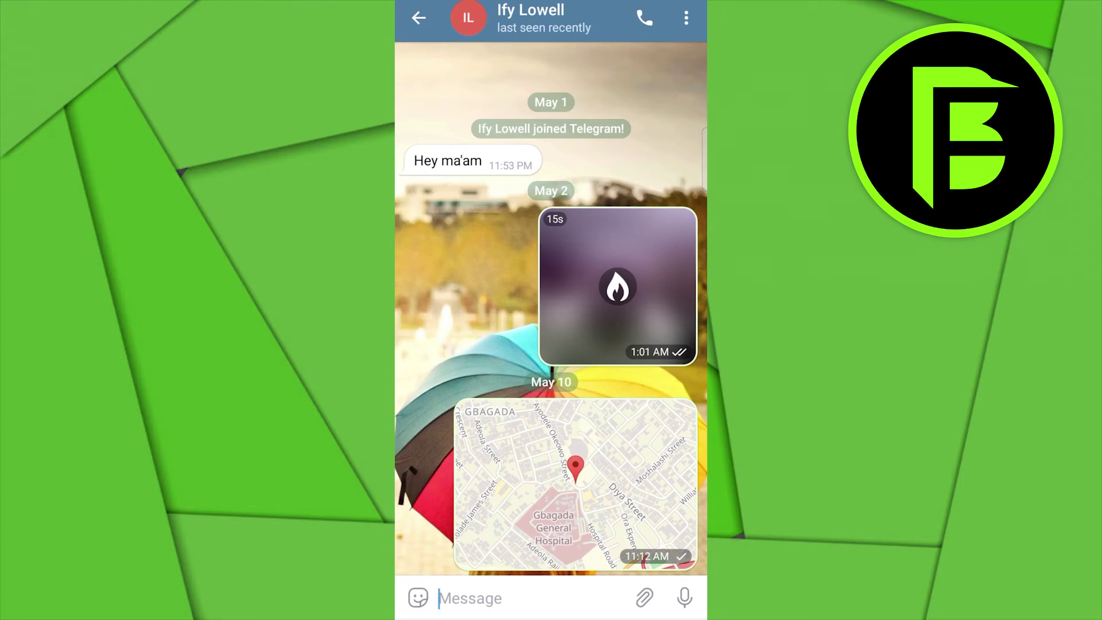
- Choose Delete contact from the contact profile's overflow menu, leaving the confirmation prompt unconfirmed
click(531, 18)
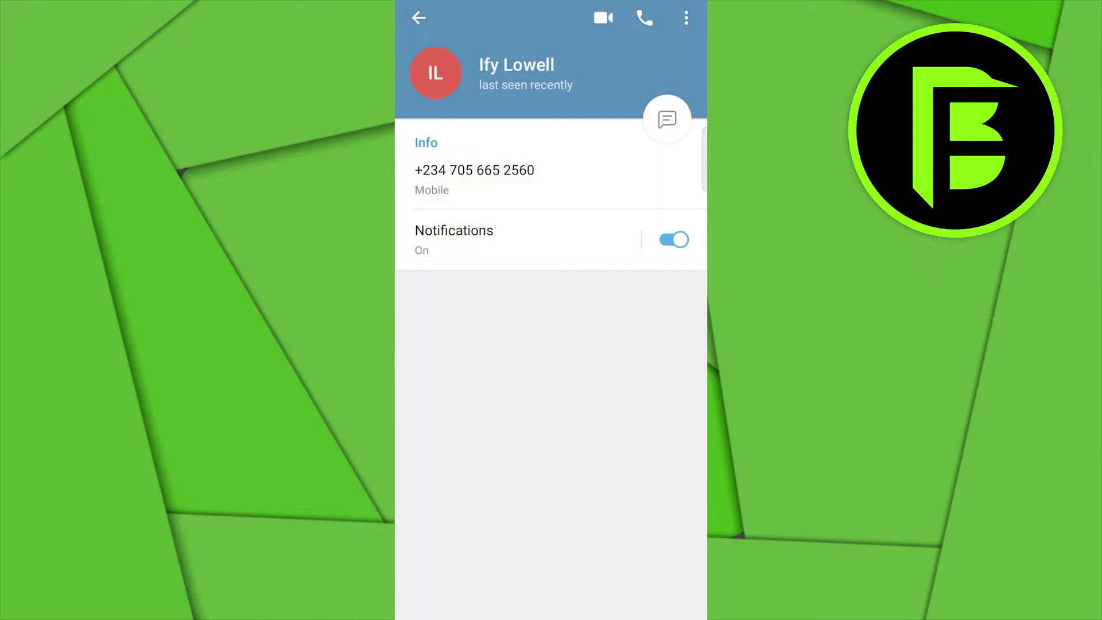
click(687, 17)
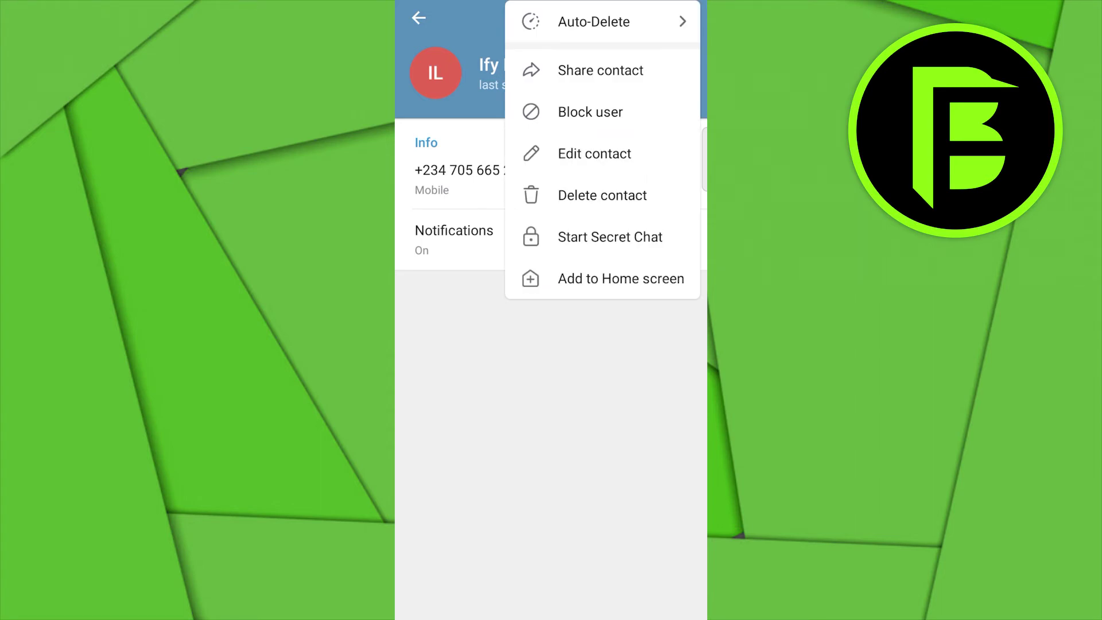
click(602, 195)
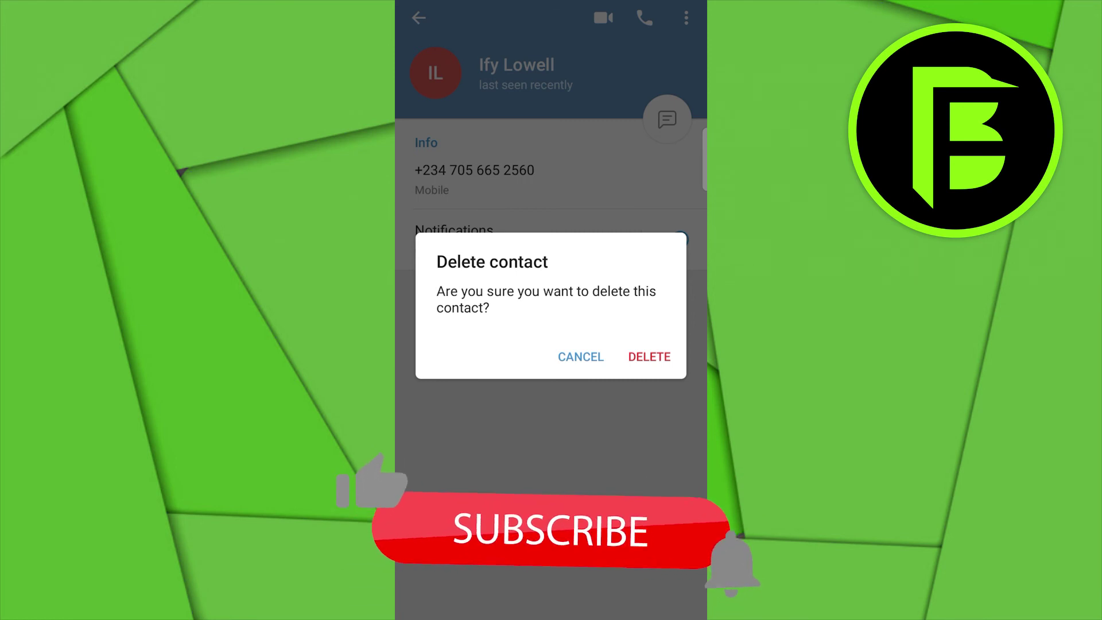
click(571, 356)
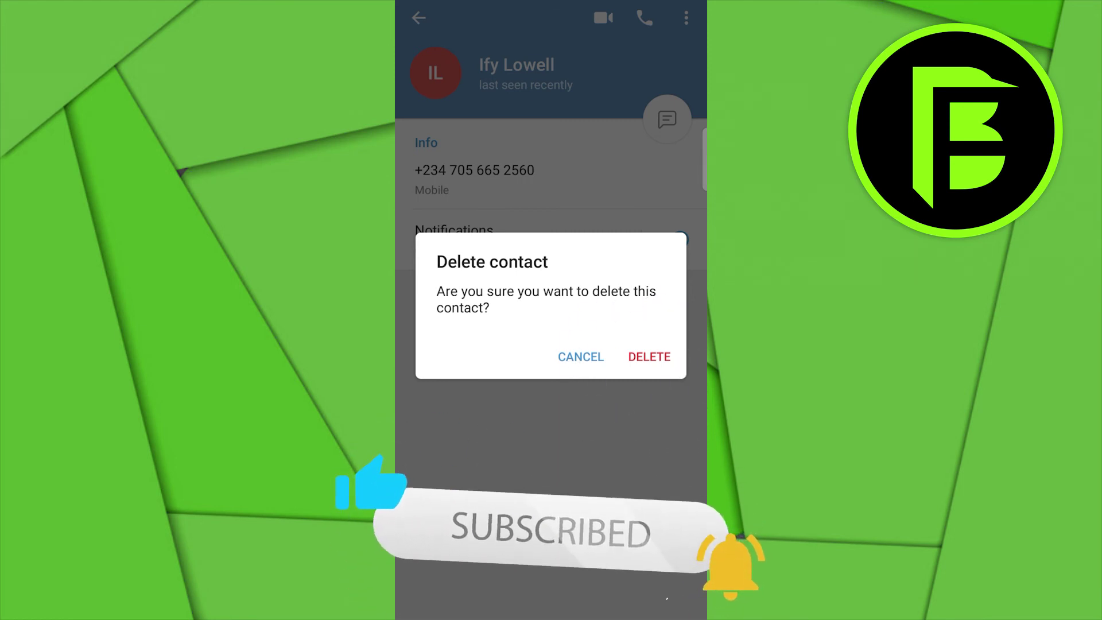